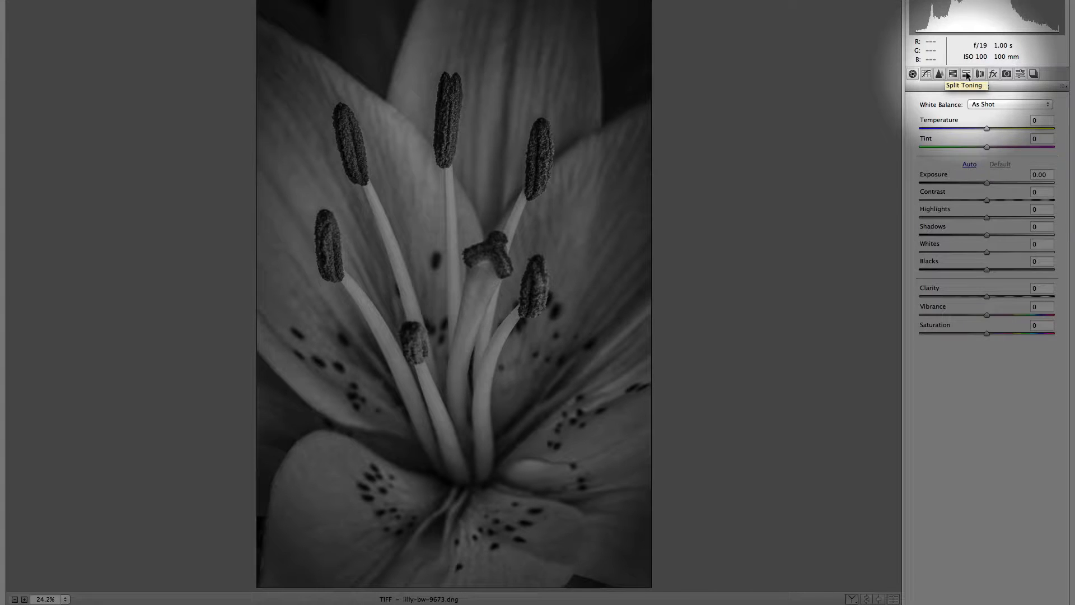
# Step: Open the Split Toning settings and tint the lily photo's highlights with hue 60 and saturation 21
pyautogui.click(966, 75)
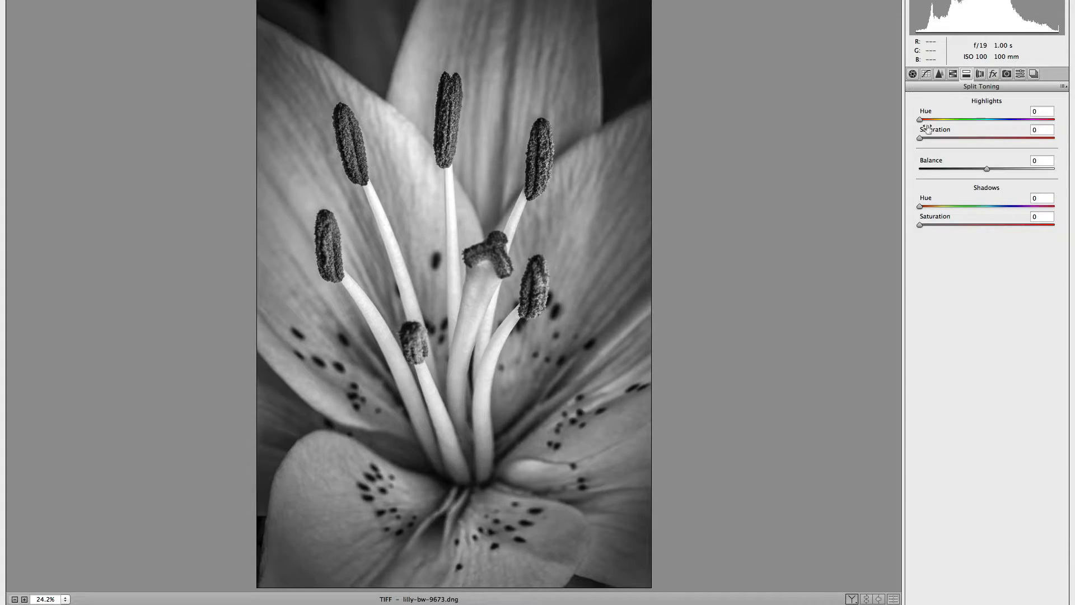
pyautogui.moveTo(921, 135); pyautogui.dragTo(980, 136)
pyautogui.click(920, 112)
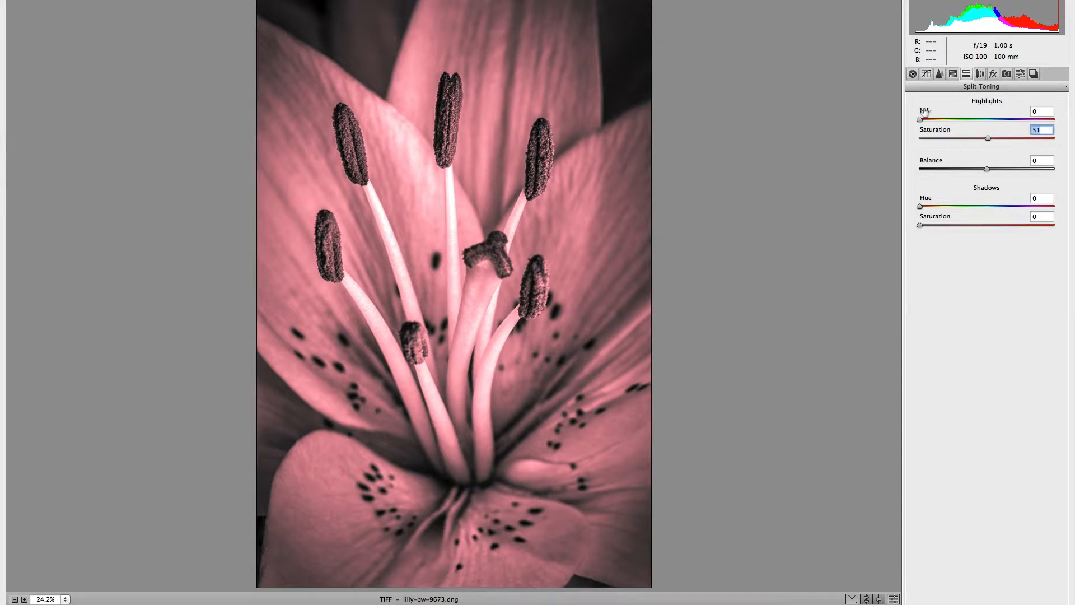
pyautogui.moveTo(919, 113); pyautogui.dragTo(964, 136)
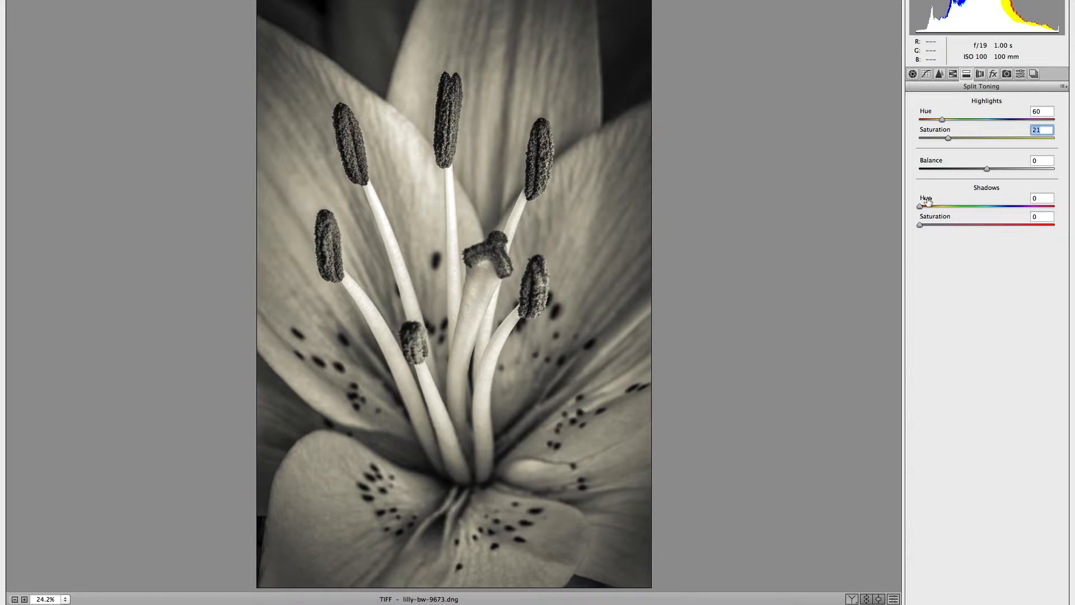
# Step: Tint the lily photo's shadows blue with hue 224 and saturation 44
pyautogui.moveTo(927, 198)
pyautogui.mouseDown()
pyautogui.moveTo(943, 200)
pyautogui.moveTo(933, 201)
pyautogui.mouseUp()
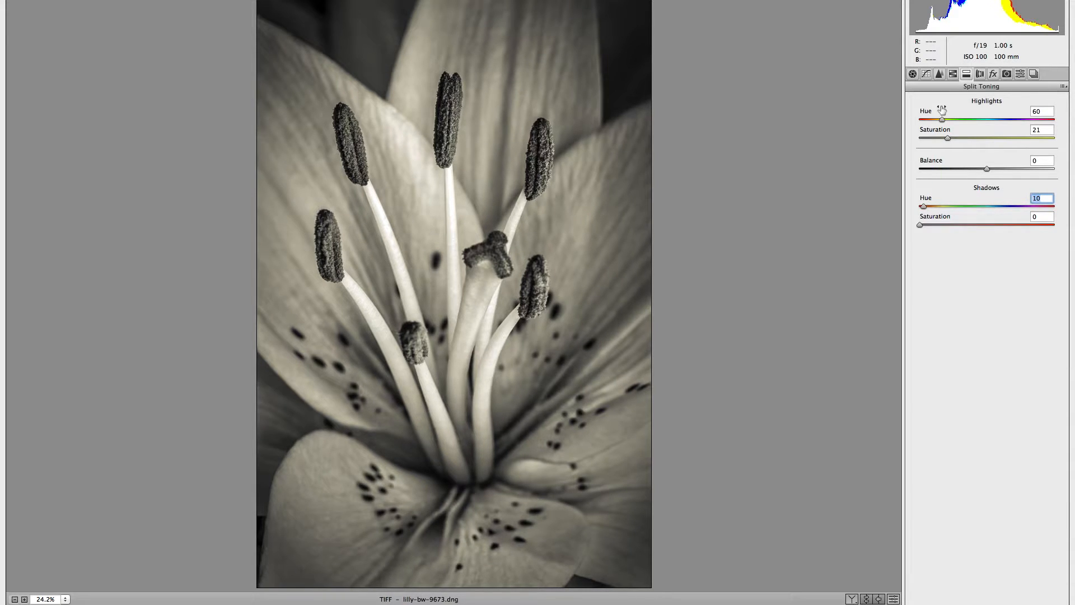
pyautogui.moveTo(923, 206); pyautogui.dragTo(1006, 204)
pyautogui.click(922, 224)
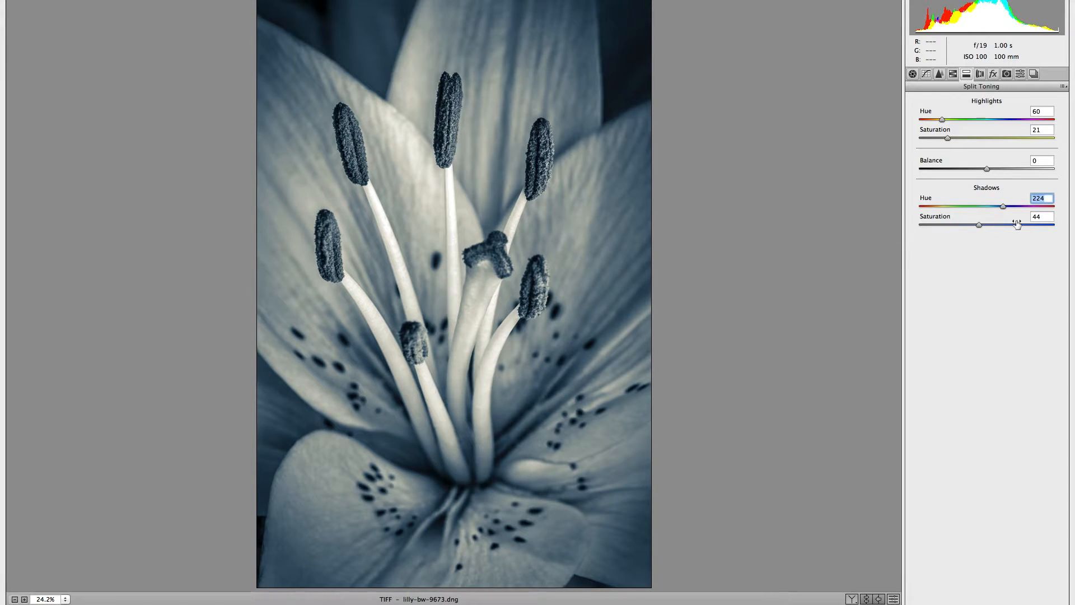
# Step: Fine-tune the shadow saturation of the lily photo to 47
pyautogui.click(979, 224)
pyautogui.press('Up')
pyautogui.press('Up')
pyautogui.press('Up')
pyautogui.press('Up')
pyautogui.press('Up')
pyautogui.press('Up')
pyautogui.press('Up')
pyautogui.press('Up')
pyautogui.press('Down')
pyautogui.press('Down')
pyautogui.press('Down')
pyautogui.press('Down')
pyautogui.press('Down')
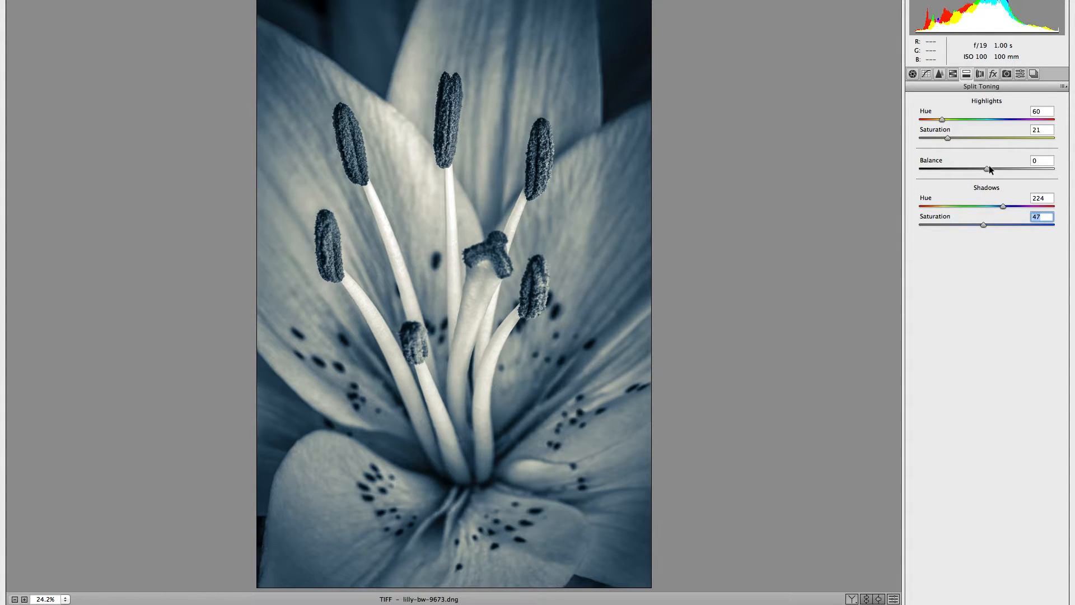
# Step: Raise the highlight saturation of the lily photo to 39 and shift the split toning balance to +18
pyautogui.click(952, 134)
pyautogui.press('Up')
pyautogui.press('Up')
pyautogui.press('Up')
pyautogui.press('Up')
pyautogui.press('Up')
pyautogui.press('Up')
pyautogui.press('Up')
pyautogui.press('Up')
pyautogui.press('Up')
pyautogui.press('Up')
pyautogui.press('Up')
pyautogui.press('Up')
pyautogui.press('Up')
pyautogui.press('Up')
pyautogui.press('Up')
pyautogui.press('Up')
pyautogui.press('Up')
pyautogui.press('Up')
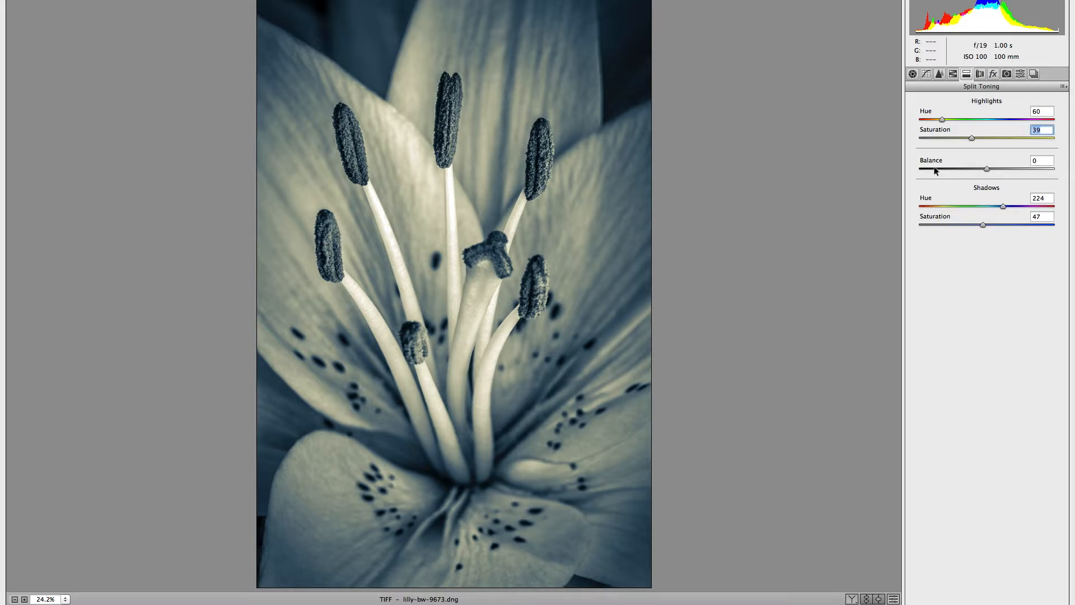
pyautogui.moveTo(973, 165); pyautogui.dragTo(1001, 167)
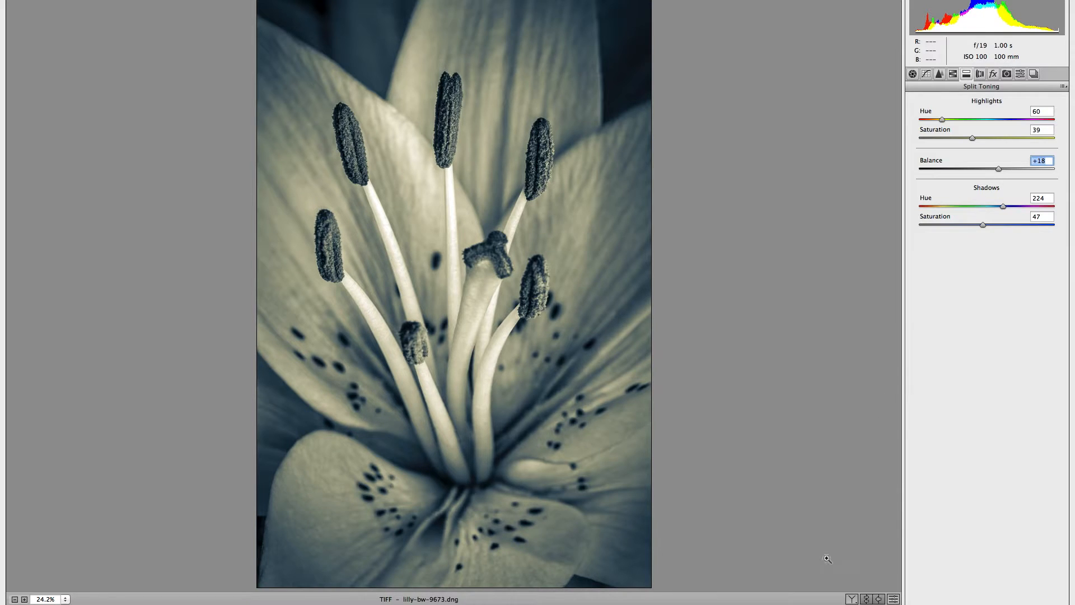
# Step: Show the lily photo before and after side by side, and reduce its shadow saturation and toning balance
pyautogui.click(850, 599)
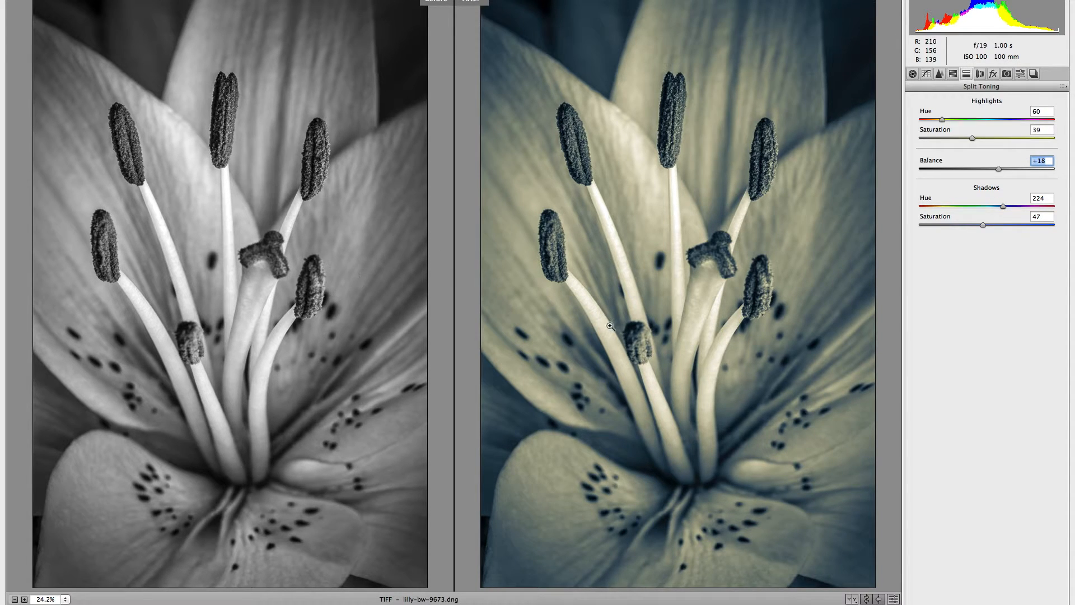
pyautogui.moveTo(983, 224); pyautogui.dragTo(958, 224)
pyautogui.moveTo(998, 169); pyautogui.dragTo(954, 151)
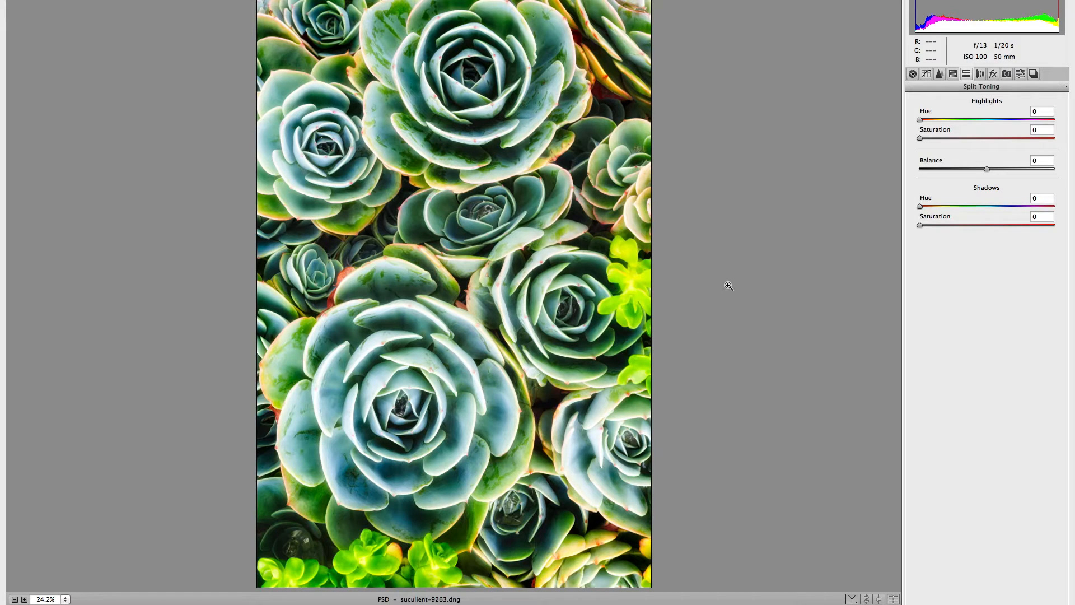
# Step: Tint the succulent photo's highlights cyan with hue 192 and saturation 31
pyautogui.click(919, 137)
pyautogui.click(925, 131)
pyautogui.moveTo(926, 132); pyautogui.dragTo(963, 135)
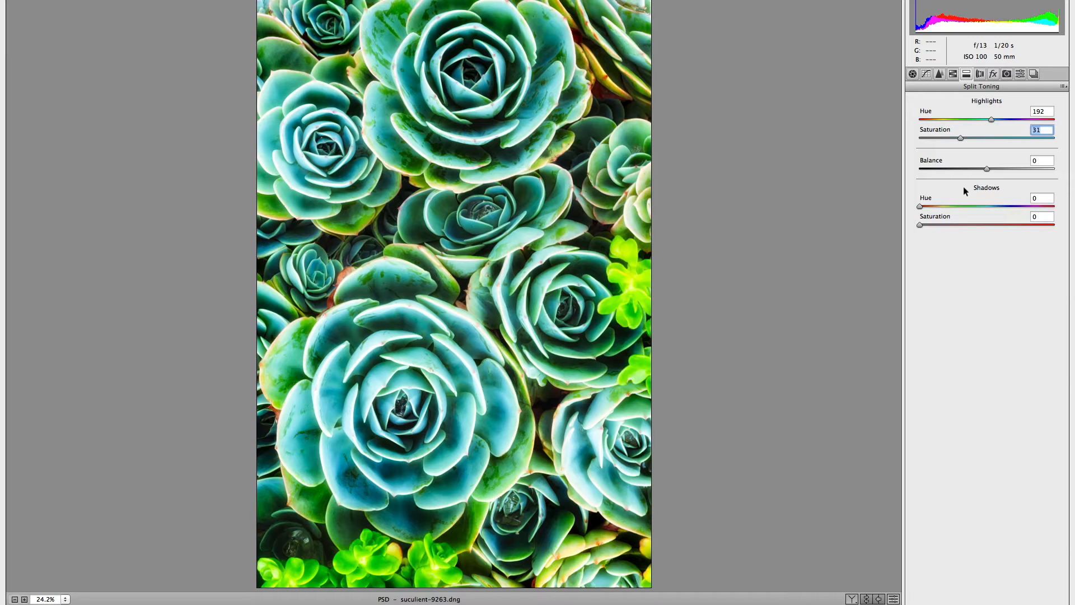
# Step: Tone the succulent photo's shadows with hue 270, saturation 31 and balance -11, and show the before and after versions side by side
pyautogui.moveTo(924, 219)
pyautogui.mouseDown()
pyautogui.moveTo(951, 218)
pyautogui.moveTo(933, 200)
pyautogui.moveTo(1054, 203)
pyautogui.moveTo(1012, 197)
pyautogui.moveTo(1012, 211)
pyautogui.moveTo(961, 222)
pyautogui.mouseUp()
pyautogui.moveTo(986, 167)
pyautogui.mouseDown()
pyautogui.moveTo(954, 162)
pyautogui.moveTo(1032, 163)
pyautogui.moveTo(963, 164)
pyautogui.moveTo(980, 162)
pyautogui.mouseUp()
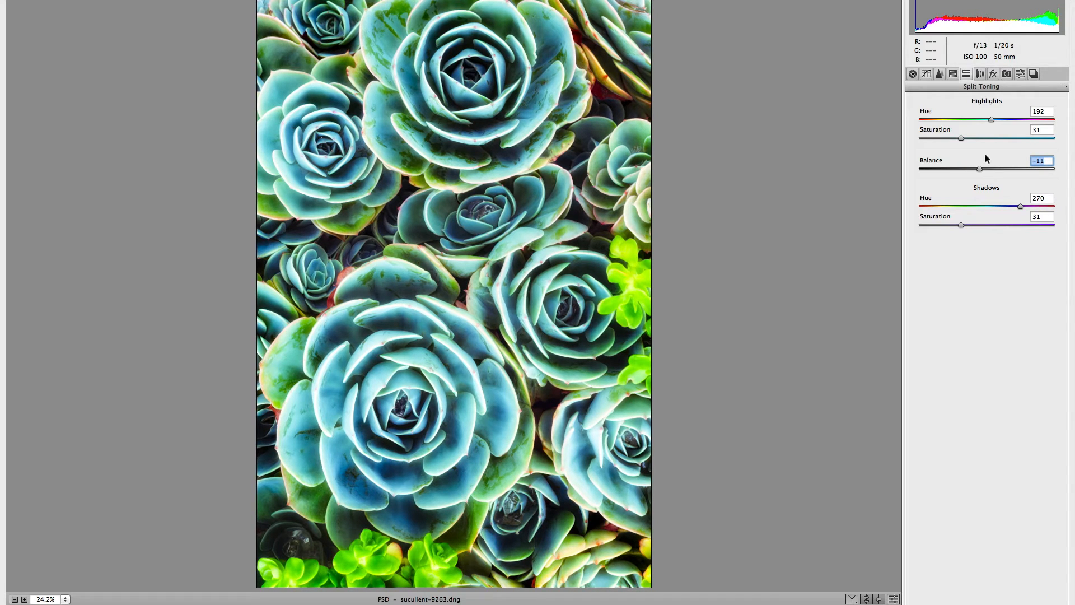
pyautogui.click(852, 598)
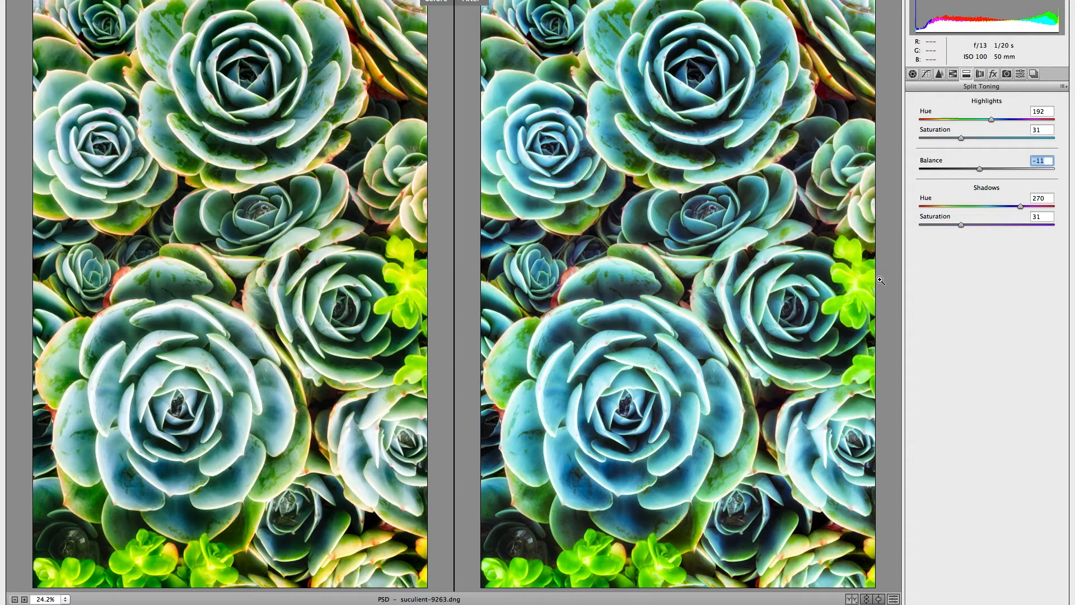